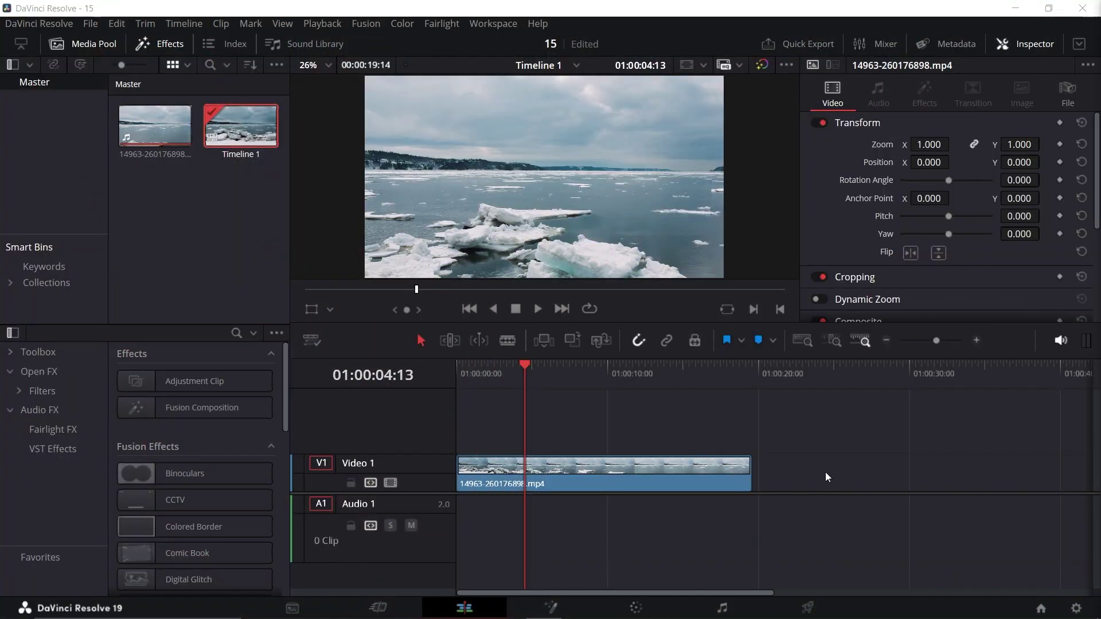
- Convert the ice-floe timeline clip into a new Fusion clip, Fusion Clip 1
left_click(662, 469)
right_click(597, 467)
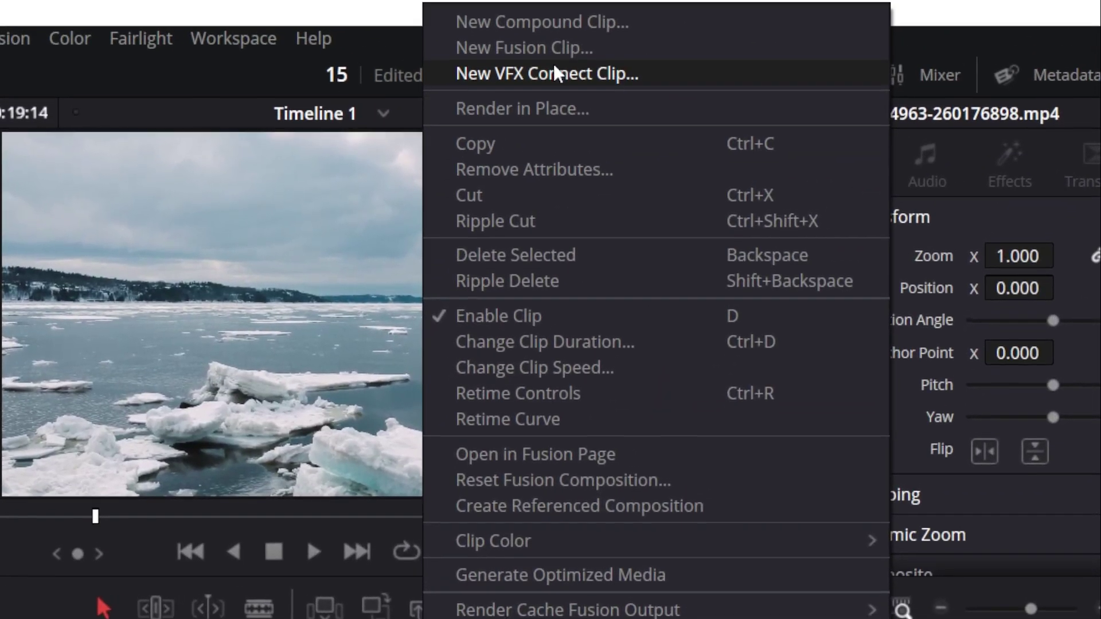
left_click(556, 49)
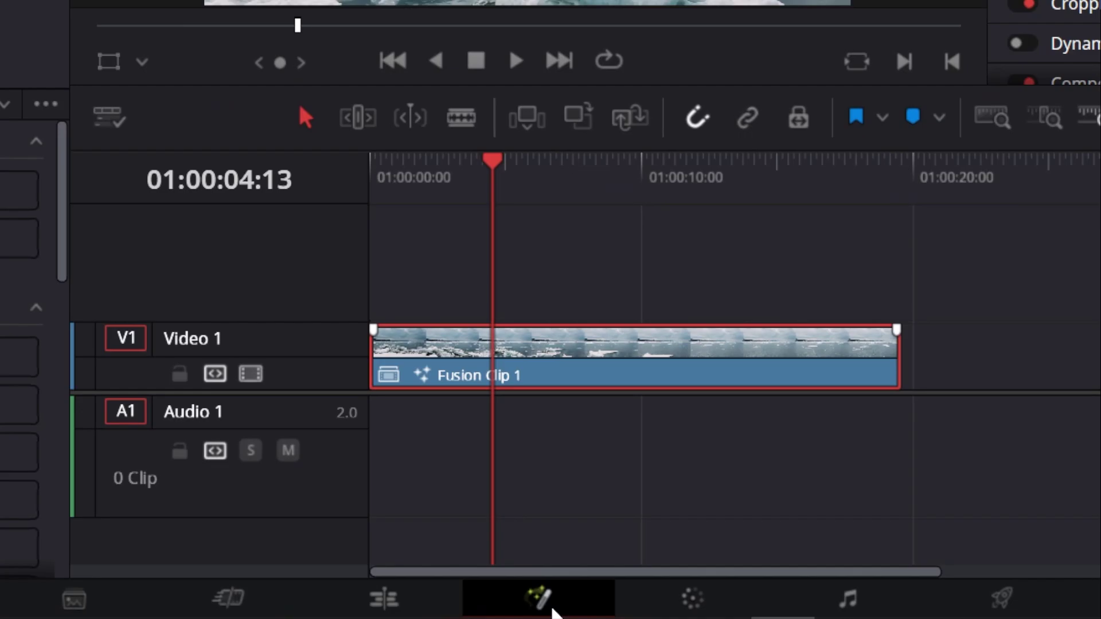
- On the Fusion page, add a Background1 node beside the MediaIn1 and MediaOut1 nodes
left_click(551, 608)
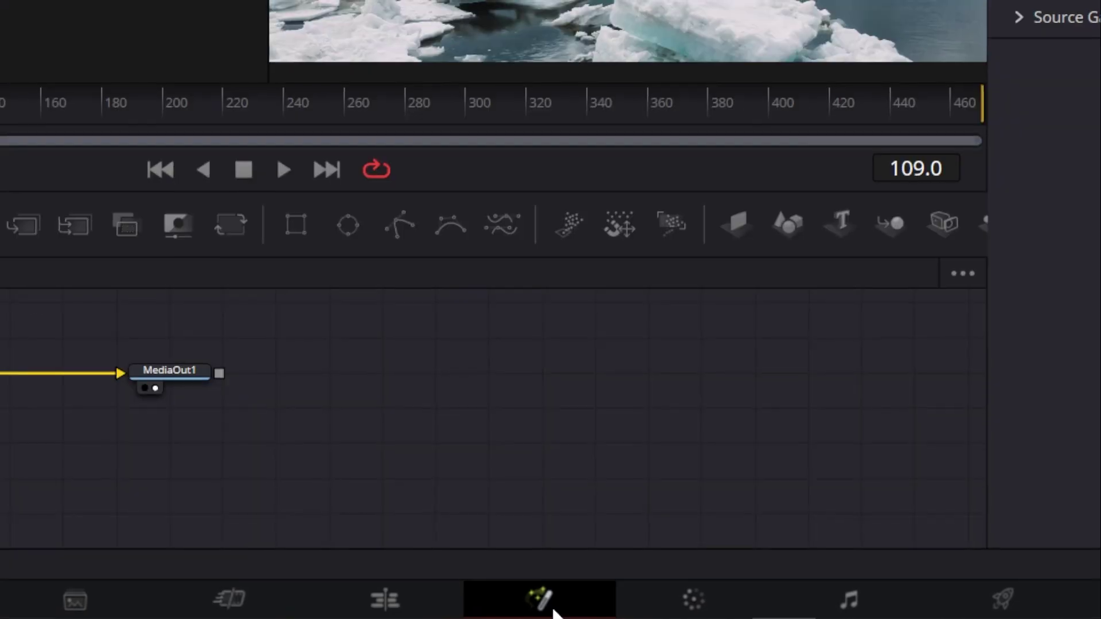
mouse_move(465, 464)
left_mouse_down()
mouse_move(255, 534)
mouse_move(267, 517)
left_mouse_up()
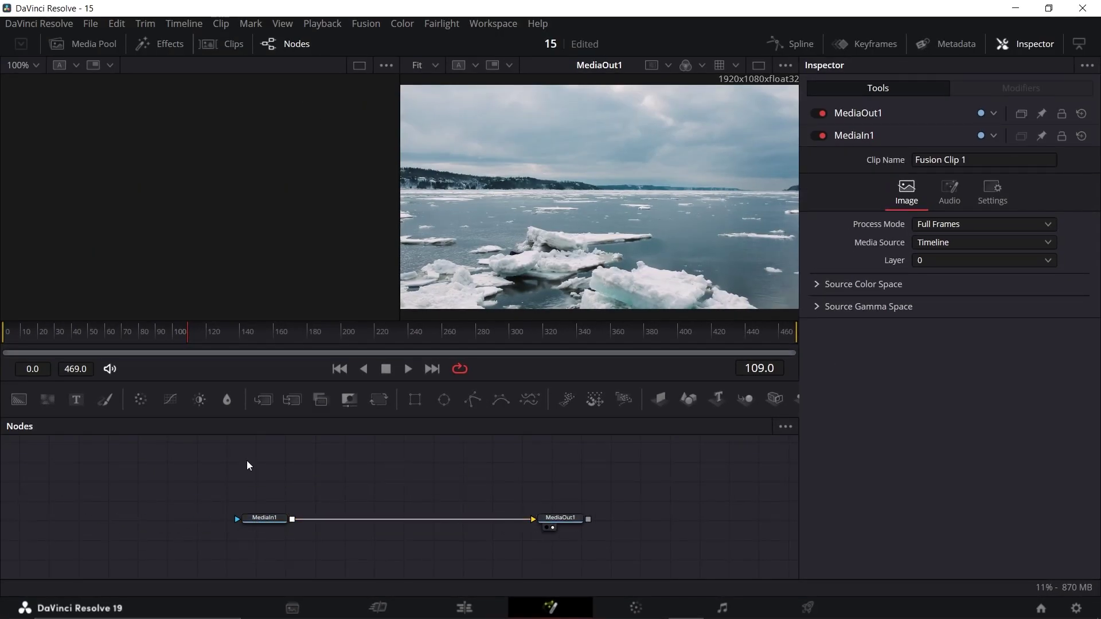
left_click(19, 404)
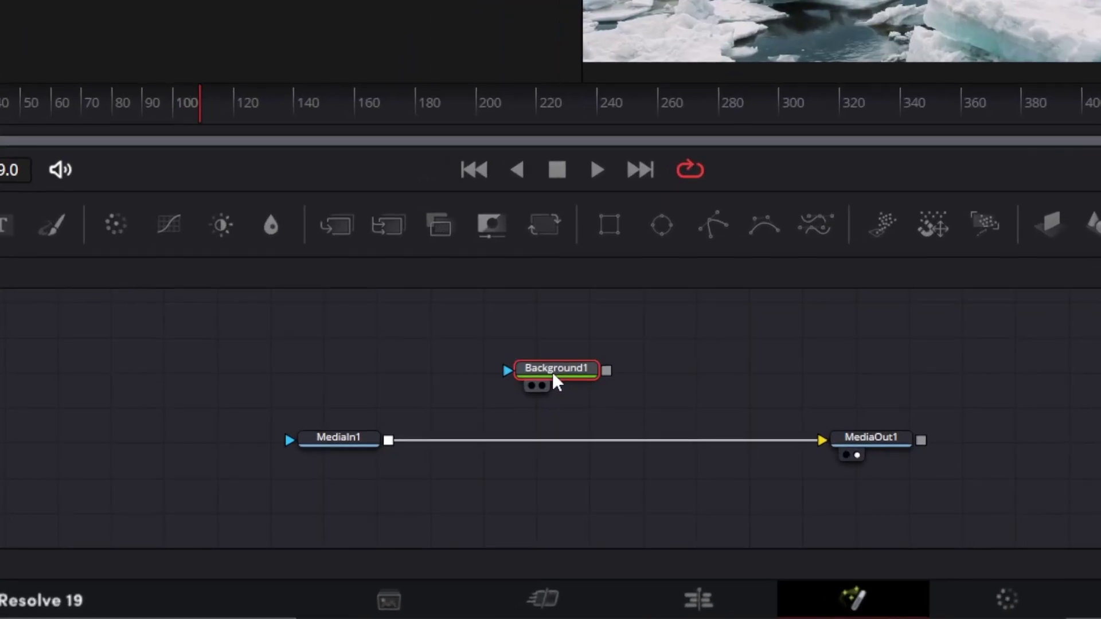
left_click_drag(553, 372, 617, 359)
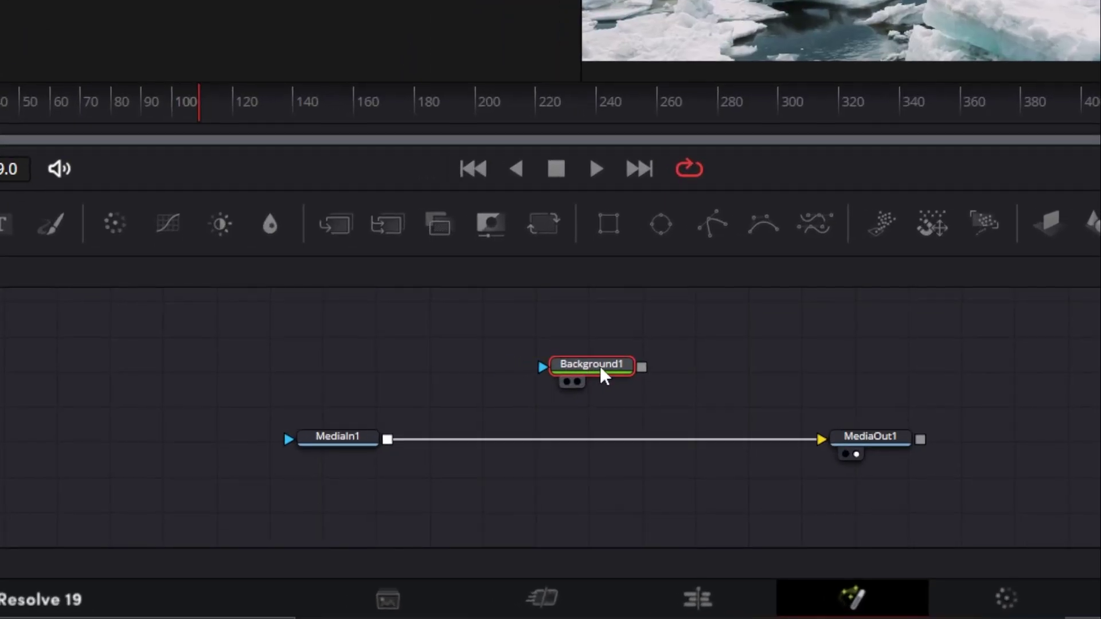
- Mask Background1 with a Rectangle1 mask and merge it over the ice clip through Merge1
left_click(609, 225)
left_click_drag(619, 333, 625, 321)
left_click_drag(672, 376, 387, 457)
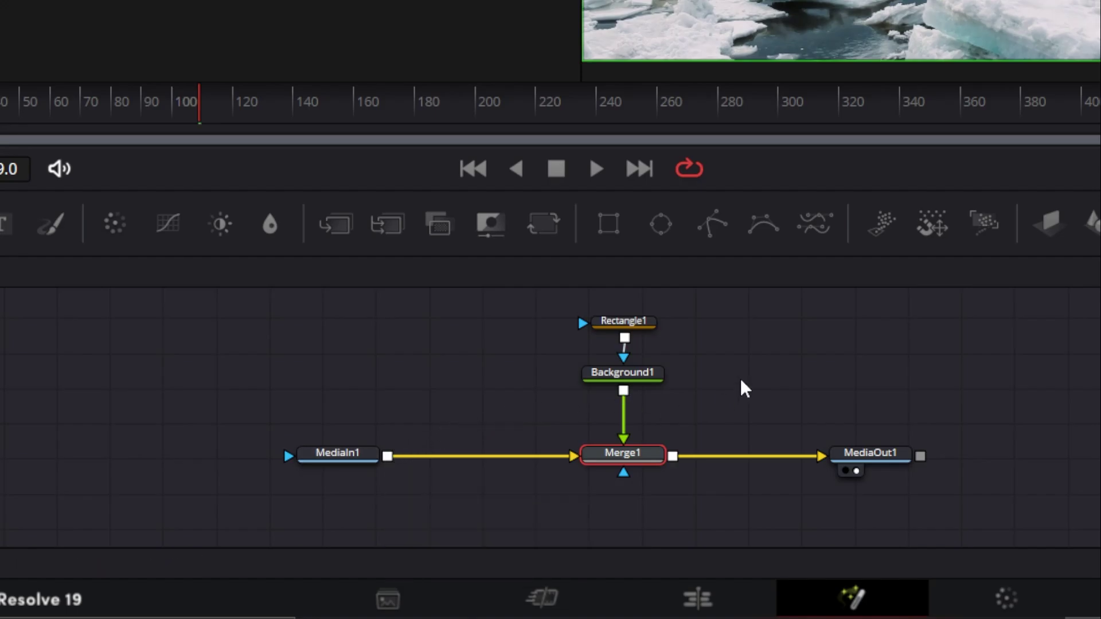
left_click(640, 323)
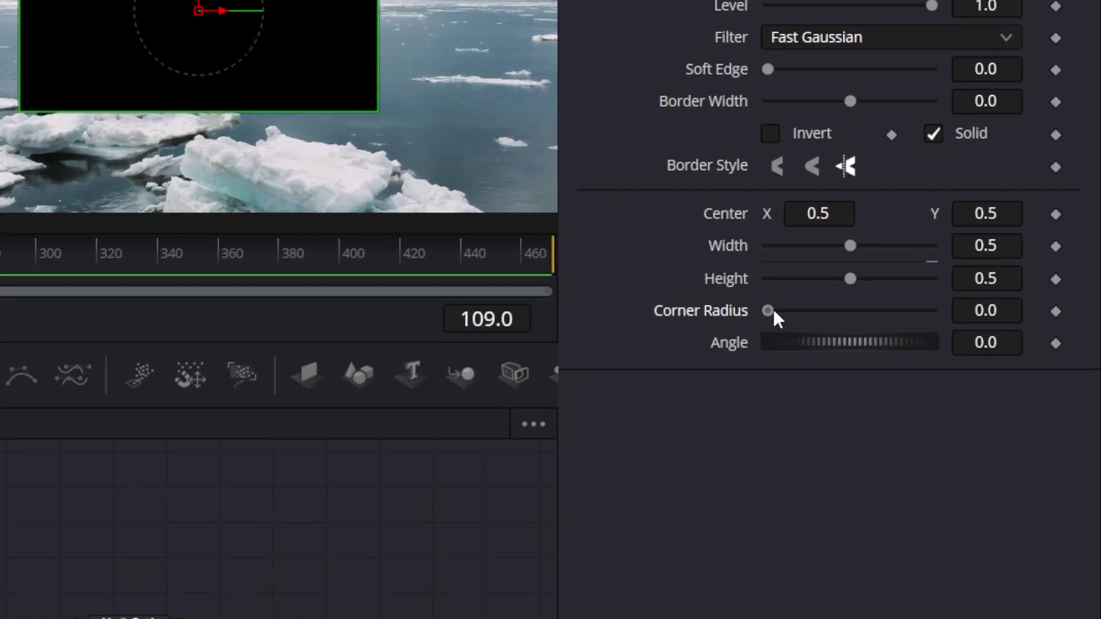
- Raise Rectangle1's corner radius to 0.559 so the black panel has rounded corners
left_click_drag(916, 363, 952, 363)
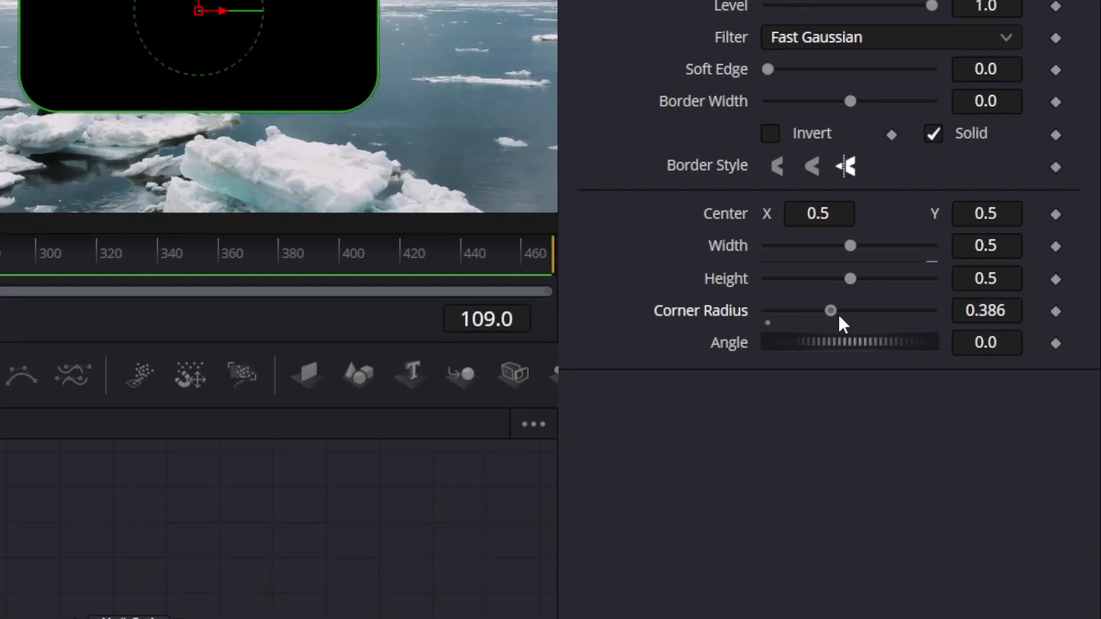
left_click_drag(831, 311, 865, 311)
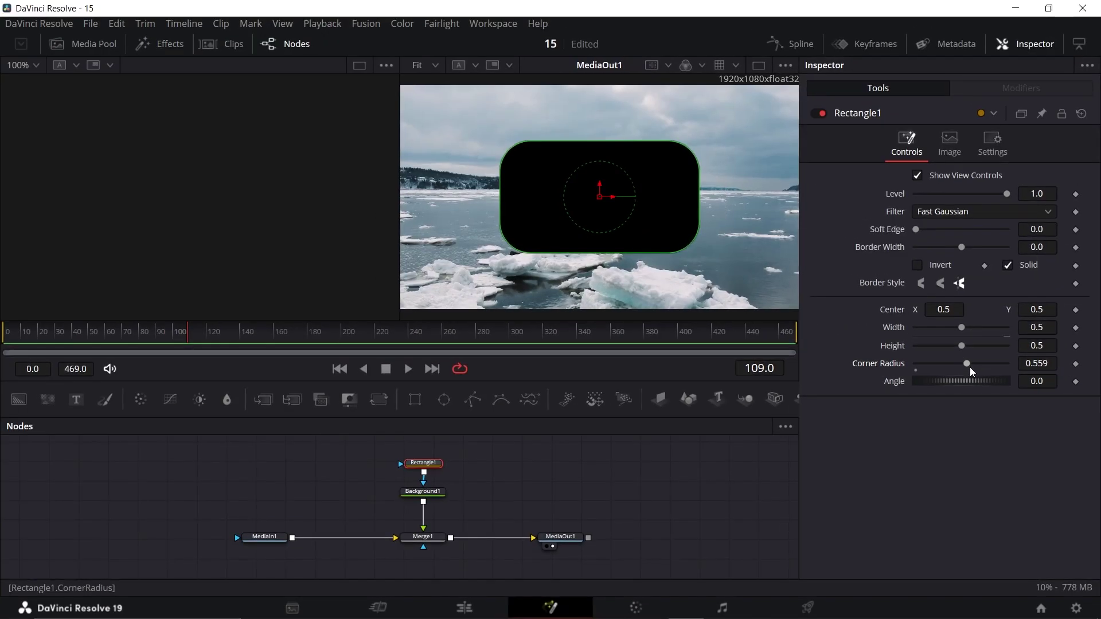
left_click(425, 494)
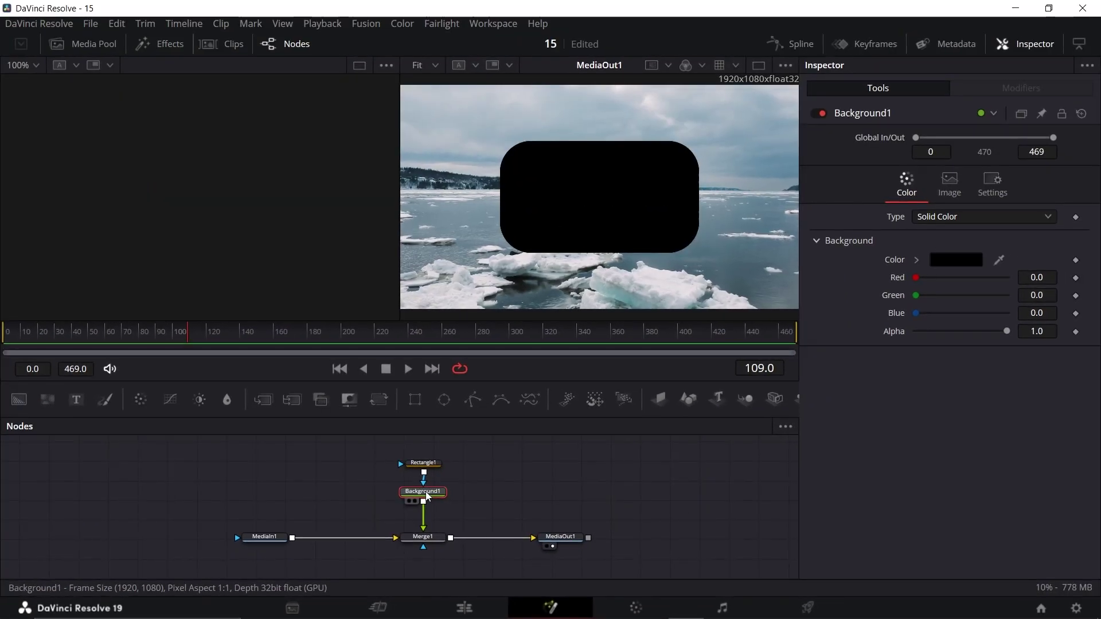
- Switch Background1's fill to a gradient angled diagonally across the panel
left_click(1047, 217)
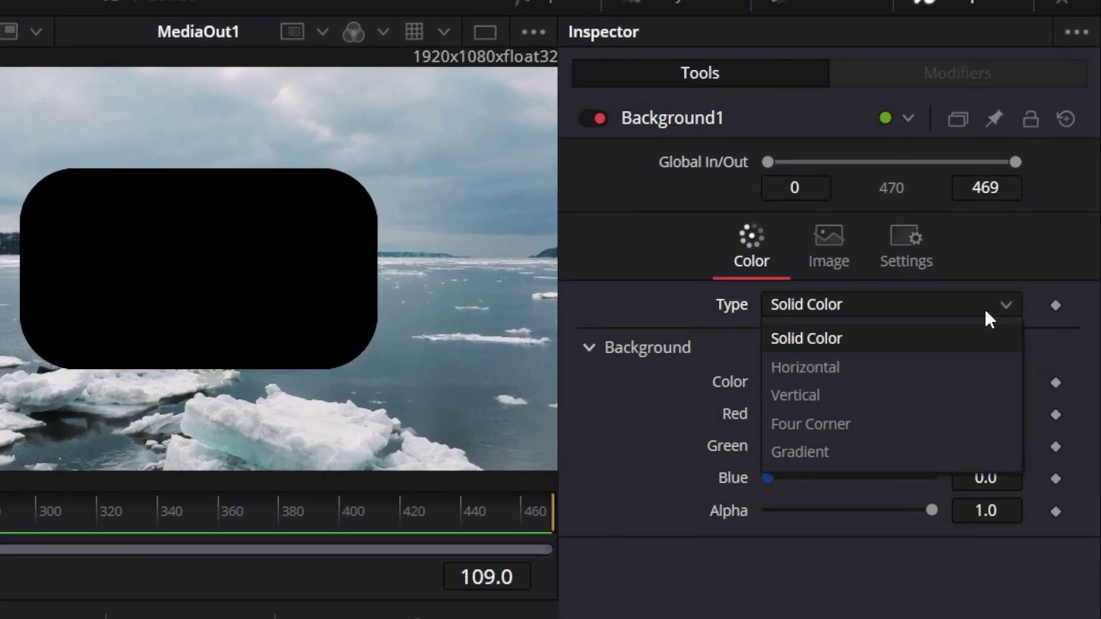
left_click(813, 452)
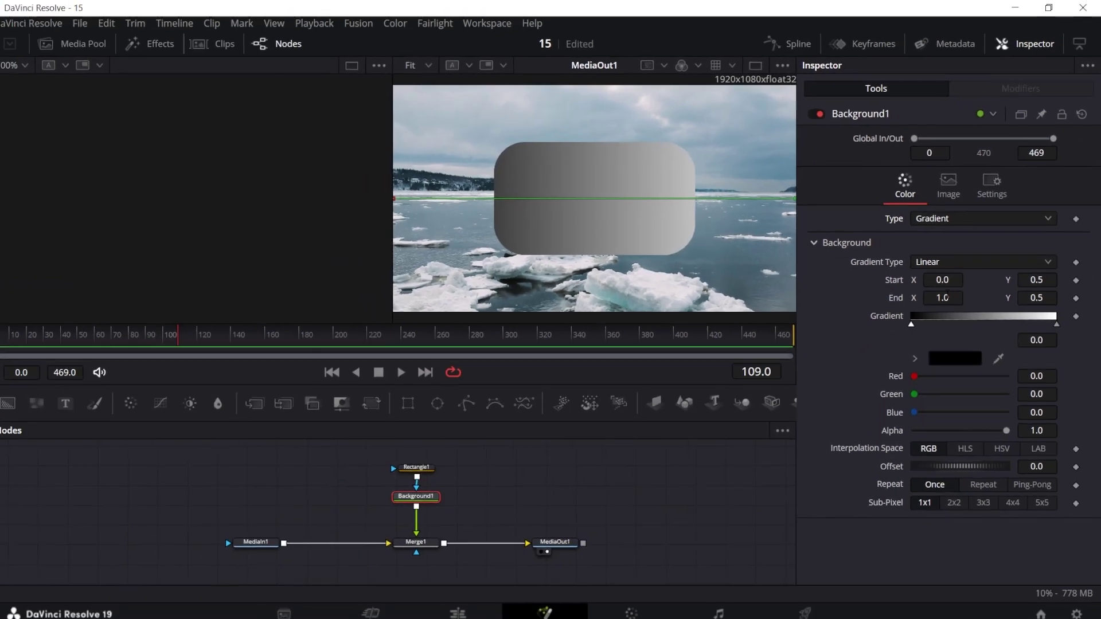
left_click_drag(398, 197, 681, 249)
left_click_drag(796, 199, 508, 155)
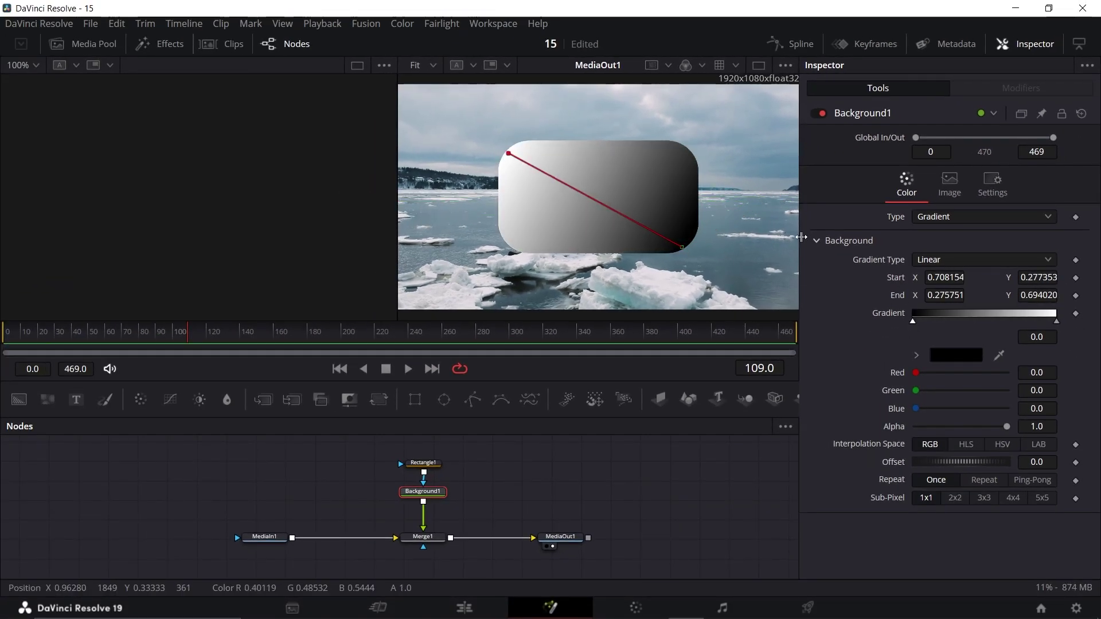
- Set the gradient colour to mid grey and lower Merge1's blend to 0.276
left_click(955, 355)
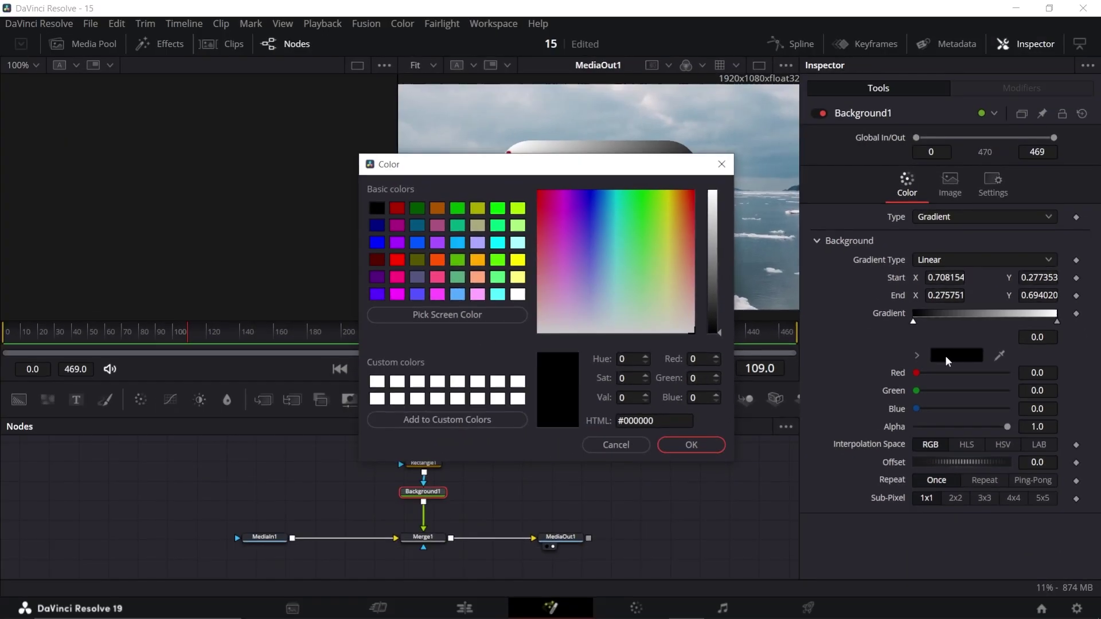
left_click_drag(533, 163, 236, 151)
left_click_drag(711, 331, 412, 241)
left_click(386, 422)
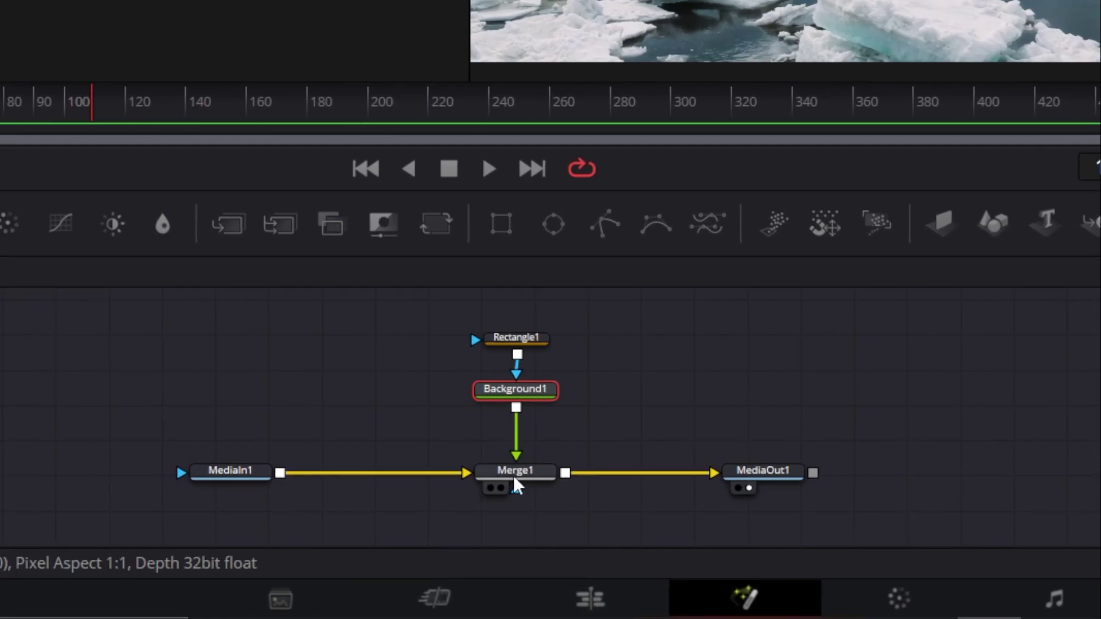
left_click(516, 475)
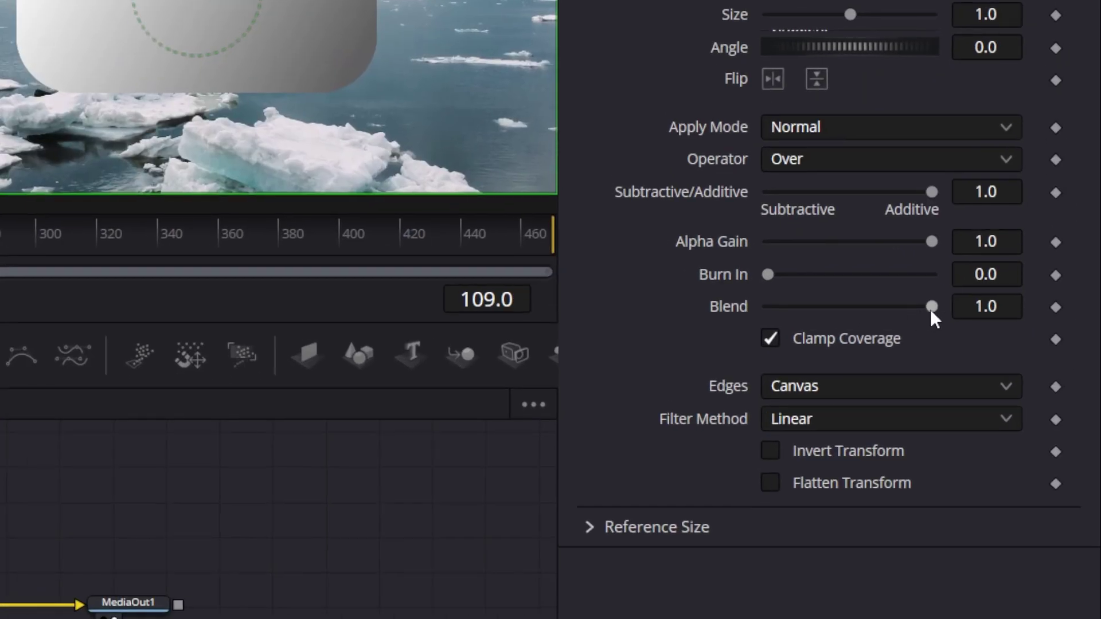
left_click_drag(931, 307, 813, 309)
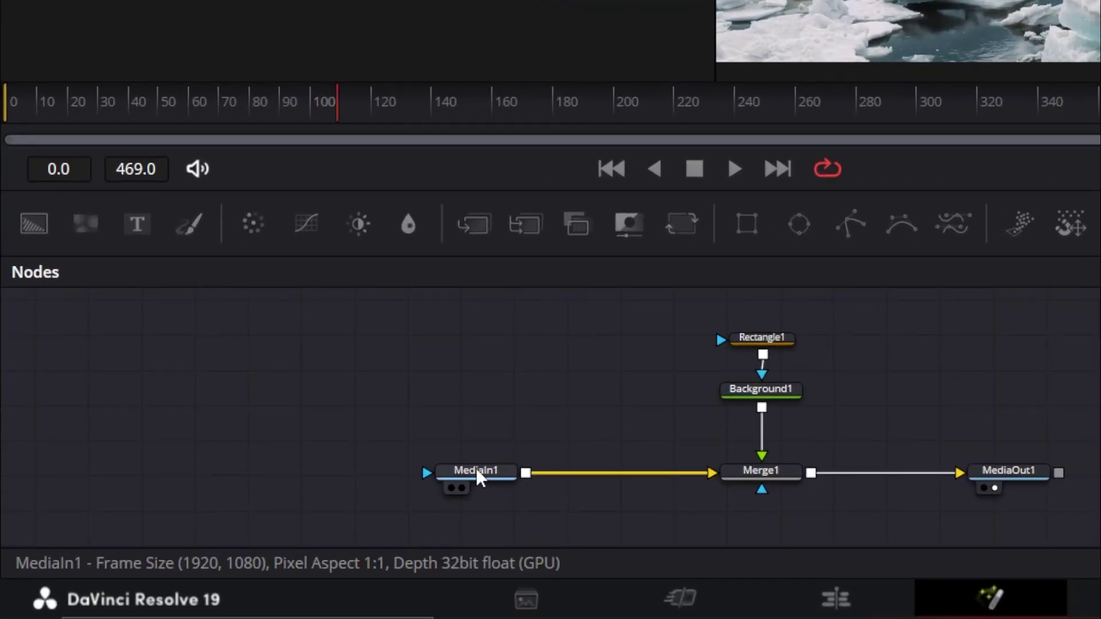
- Insert a Gaussian Blur after MediaIn1, masked by Rectangle1, with strength 0.465
right_click(476, 468)
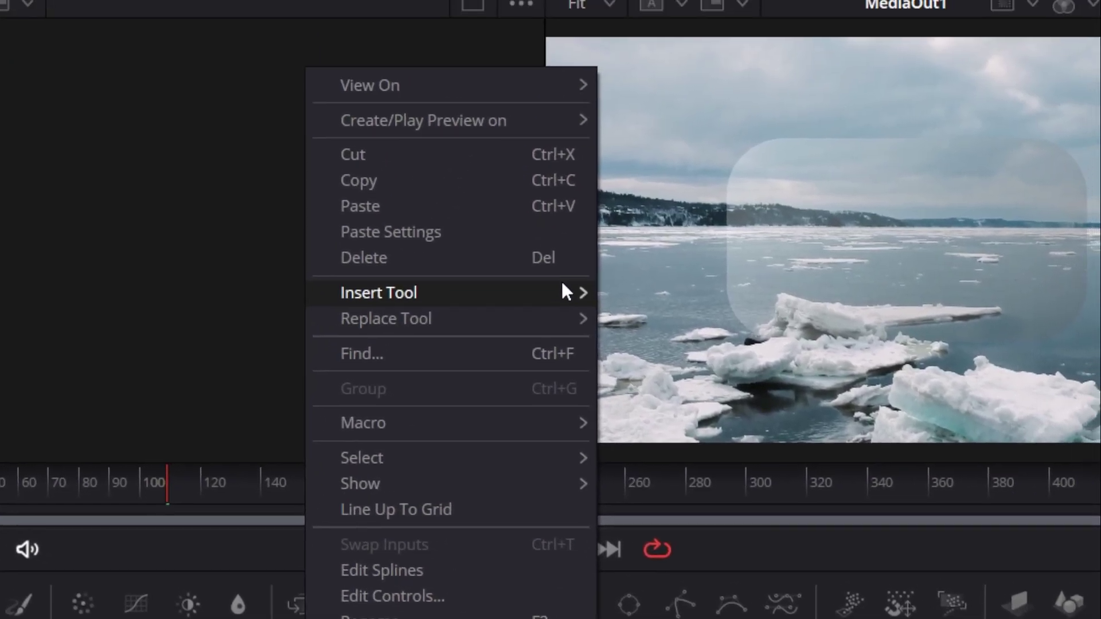
mouse_move(294, 269)
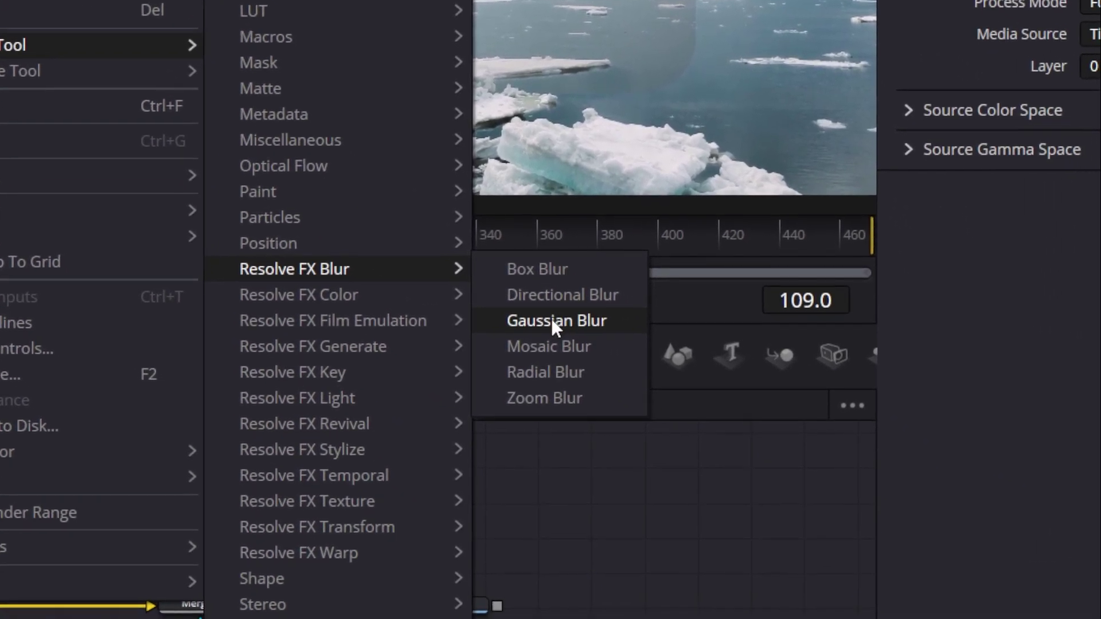
left_click(551, 321)
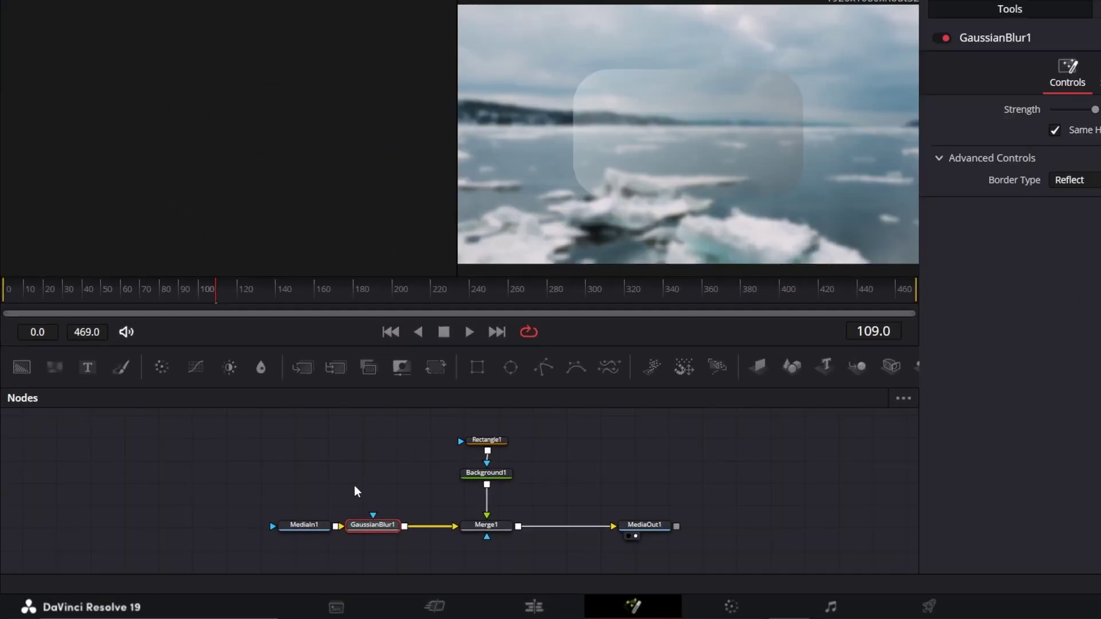
left_click_drag(485, 454, 406, 488)
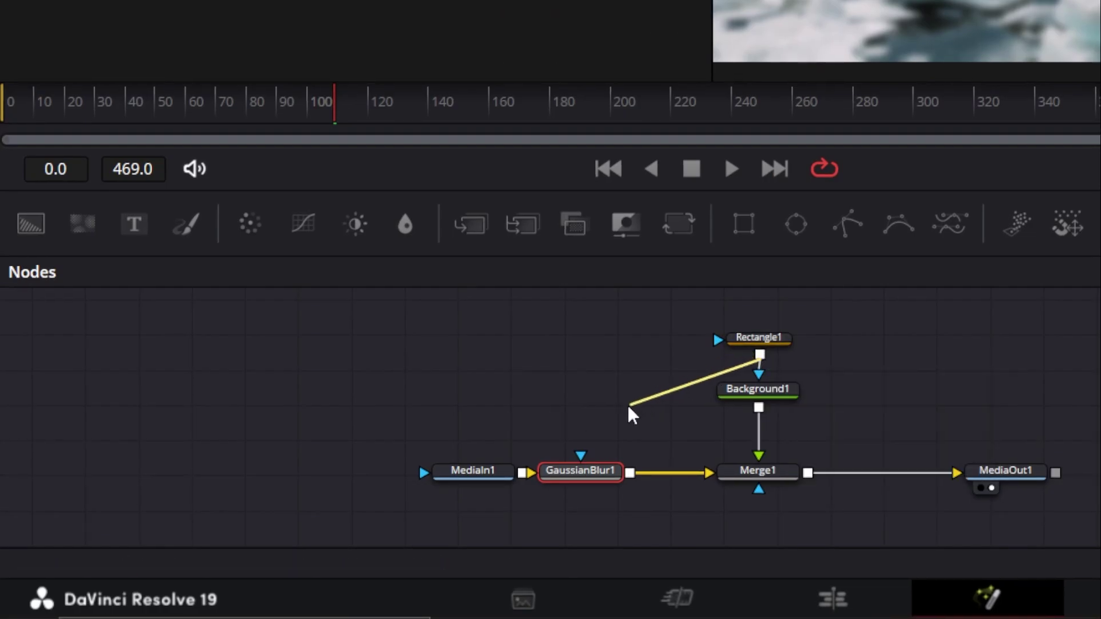
left_click_drag(635, 414, 580, 457)
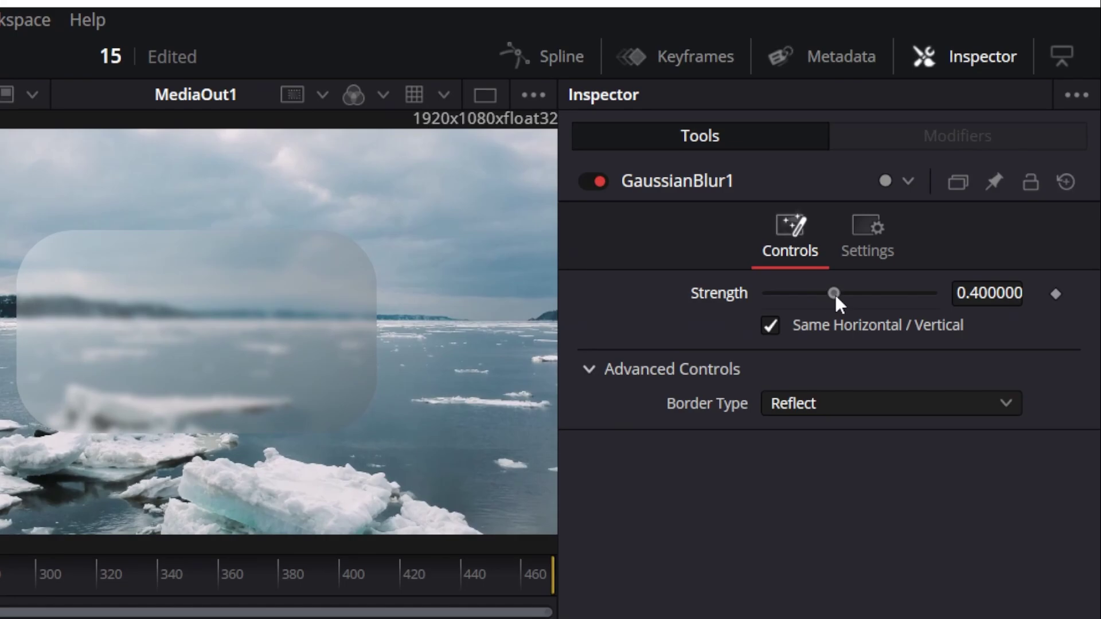
left_click_drag(835, 294, 847, 295)
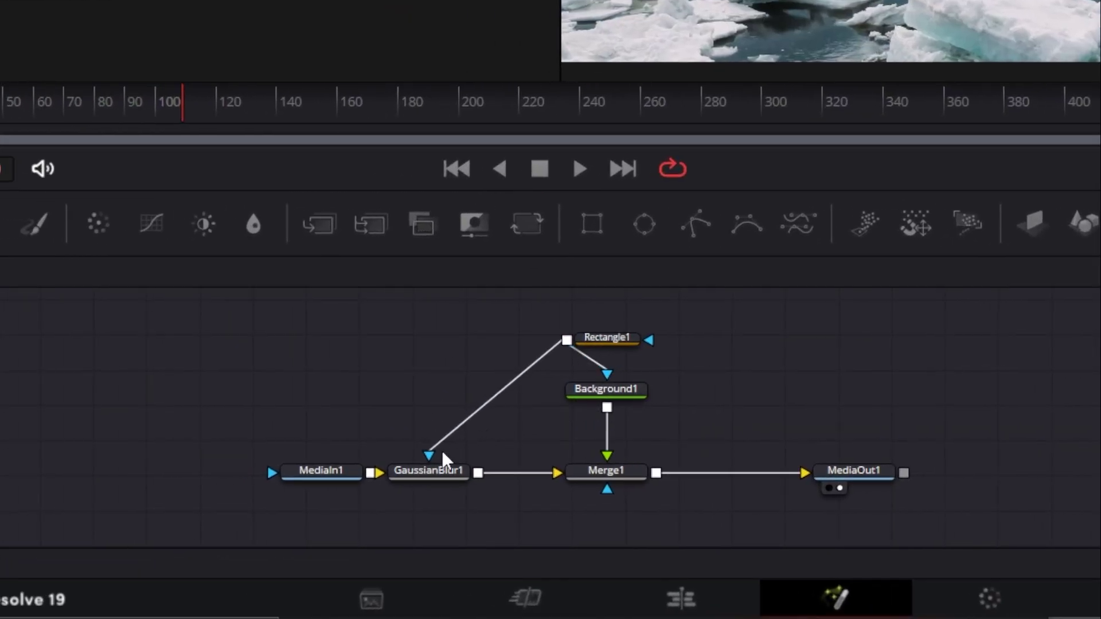
left_click(325, 537)
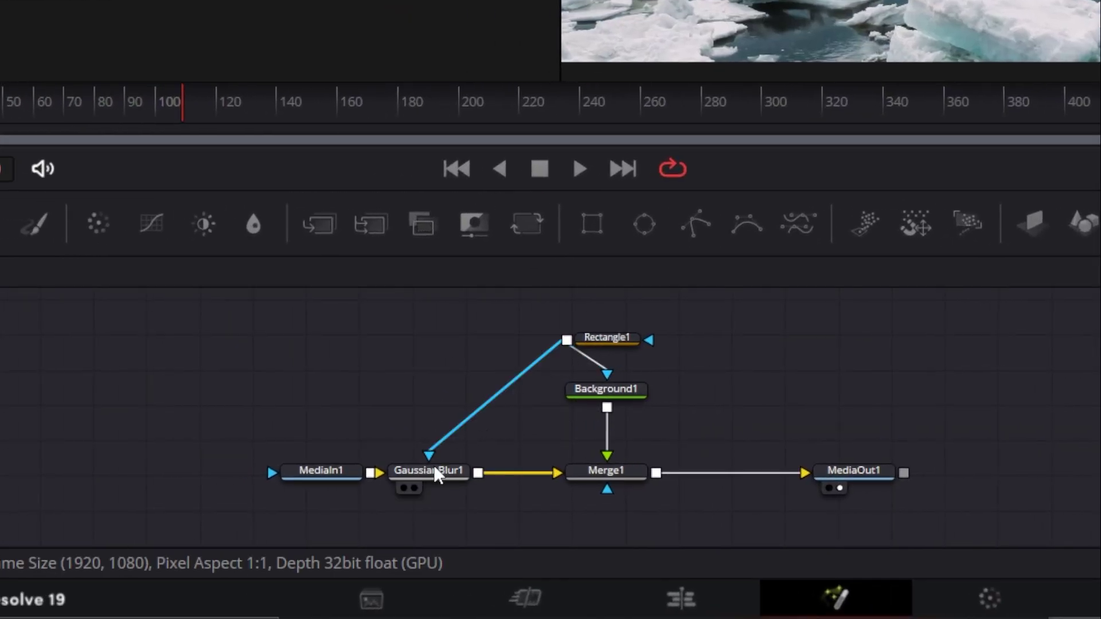
- Add a Soft Glow after GaussianBlur1, masked by Rectangle1, with gain 0.354 and glow size 39.4
right_click(433, 468)
mouse_move(135, 380)
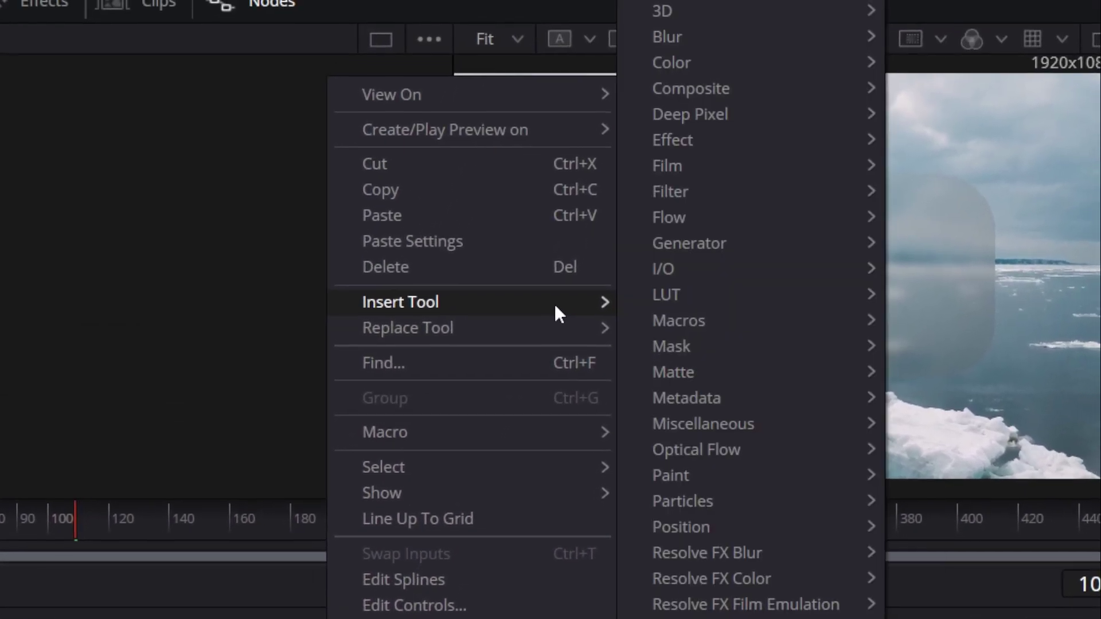
mouse_move(402, 114)
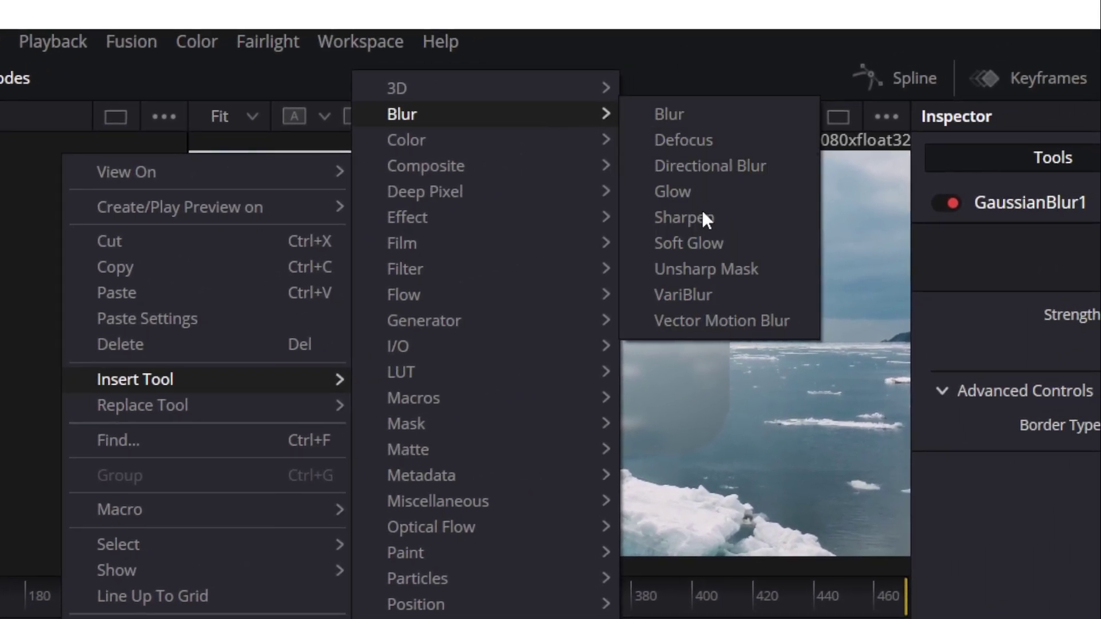
left_click(689, 243)
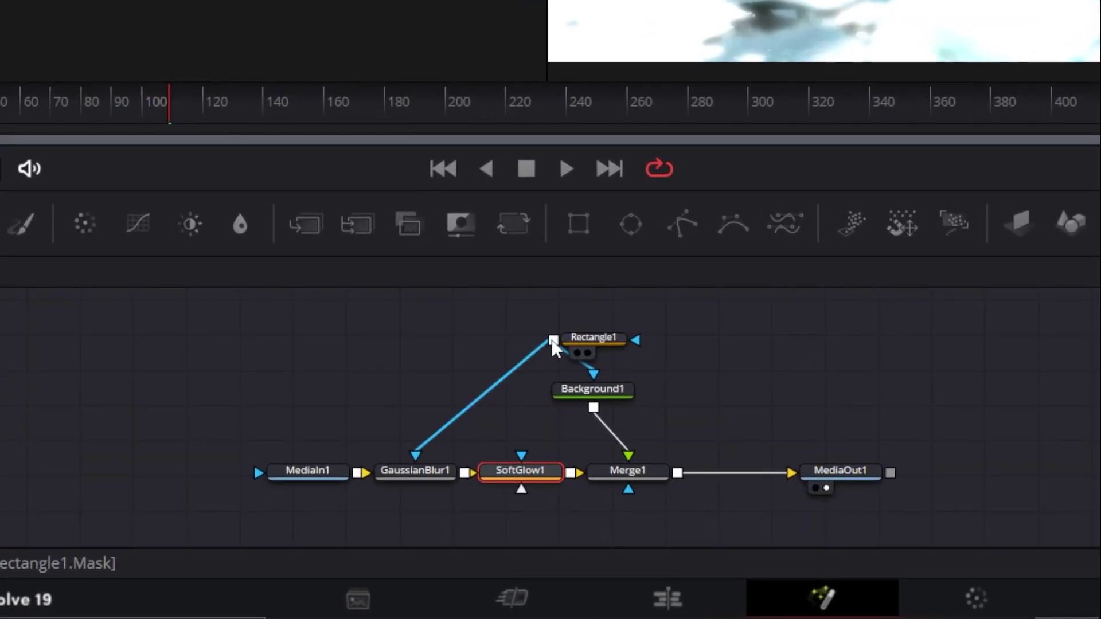
left_click_drag(554, 340, 526, 481)
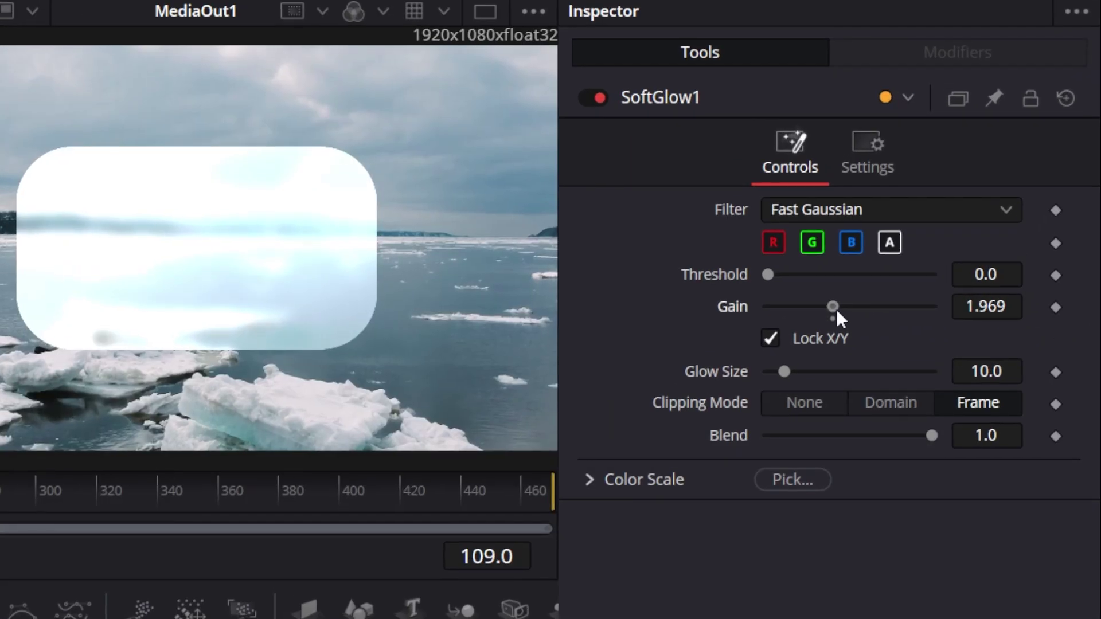
mouse_move(809, 307)
left_mouse_down()
mouse_move(835, 308)
mouse_move(779, 307)
left_mouse_up()
left_click_drag(784, 371, 833, 373)
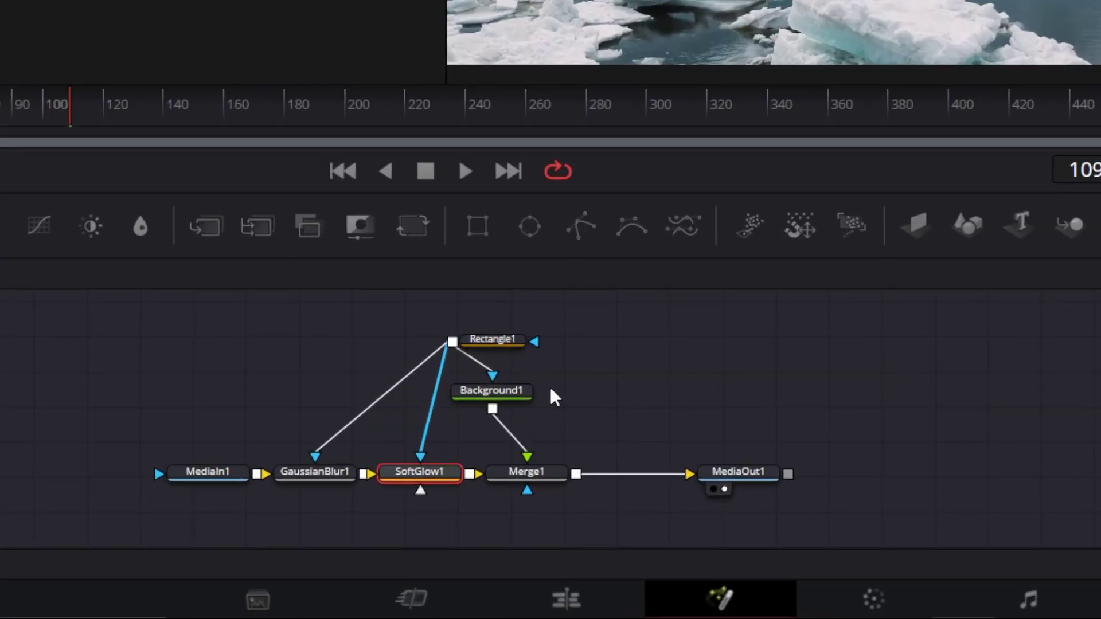
- Add a Drop Shadow to Background1 (strength 0.669, blur 0.701) and play the clip on the Edit page
right_click(550, 392)
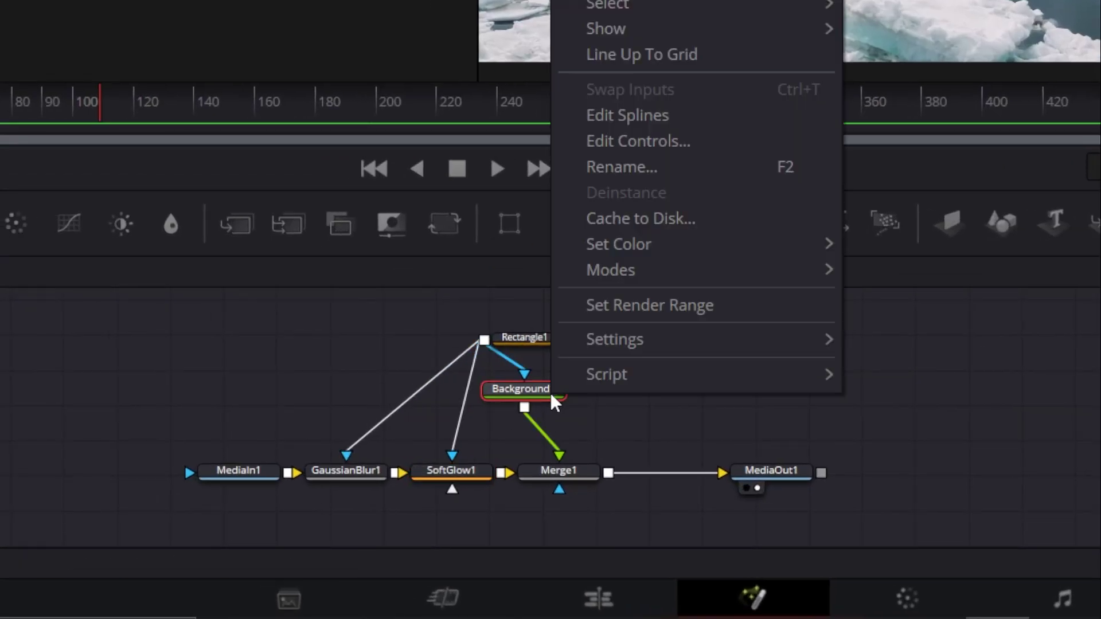
mouse_move(463, 320)
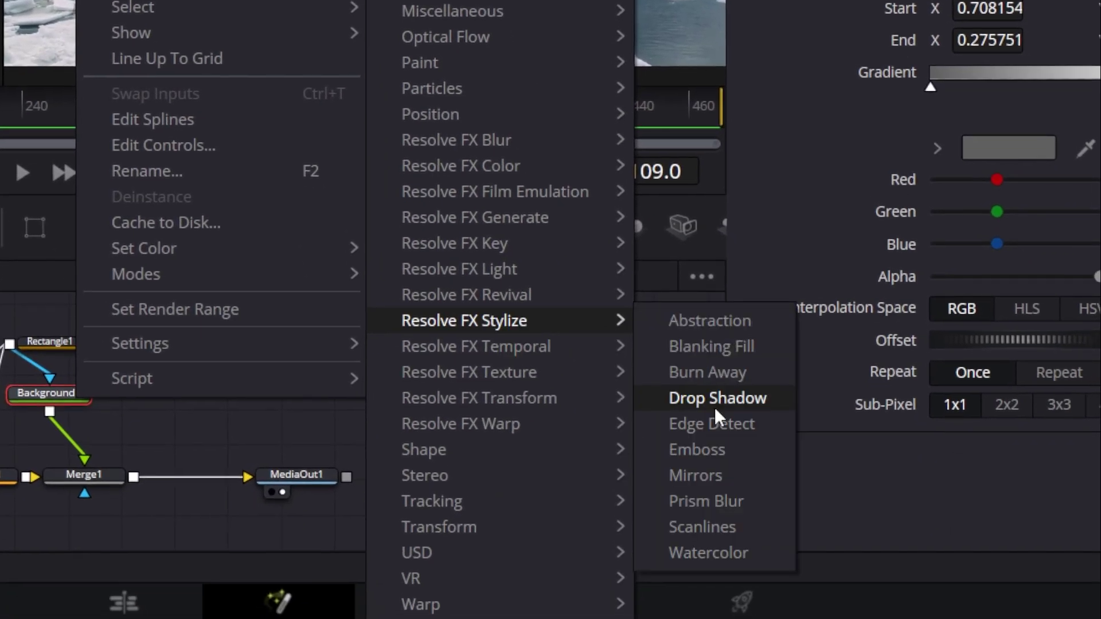
left_click(714, 407)
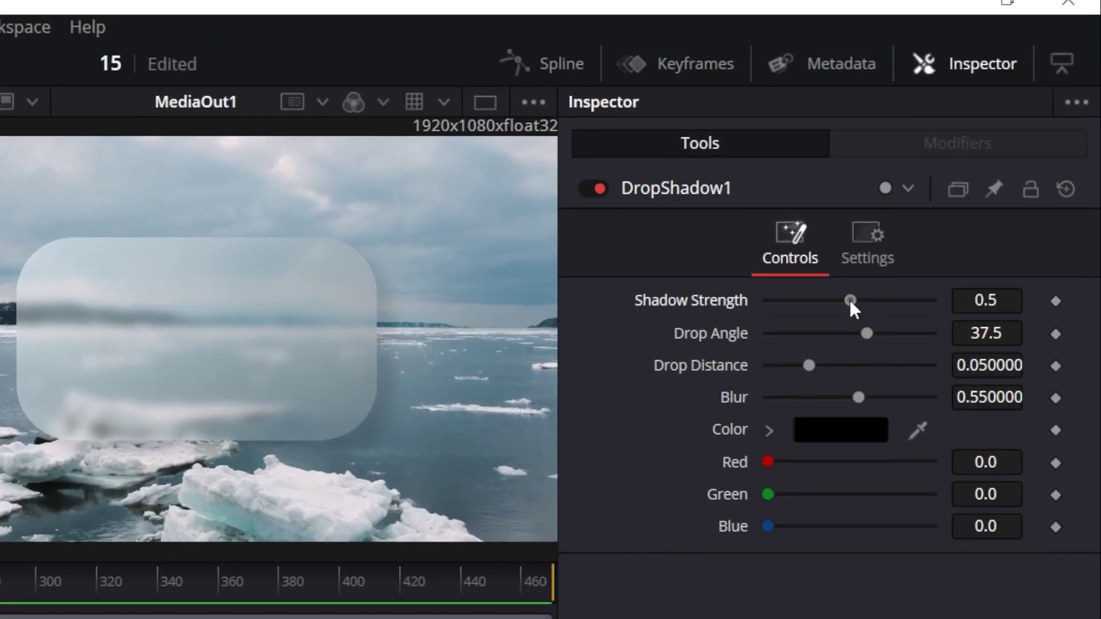
left_click_drag(849, 300, 876, 297)
left_click_drag(858, 396, 882, 396)
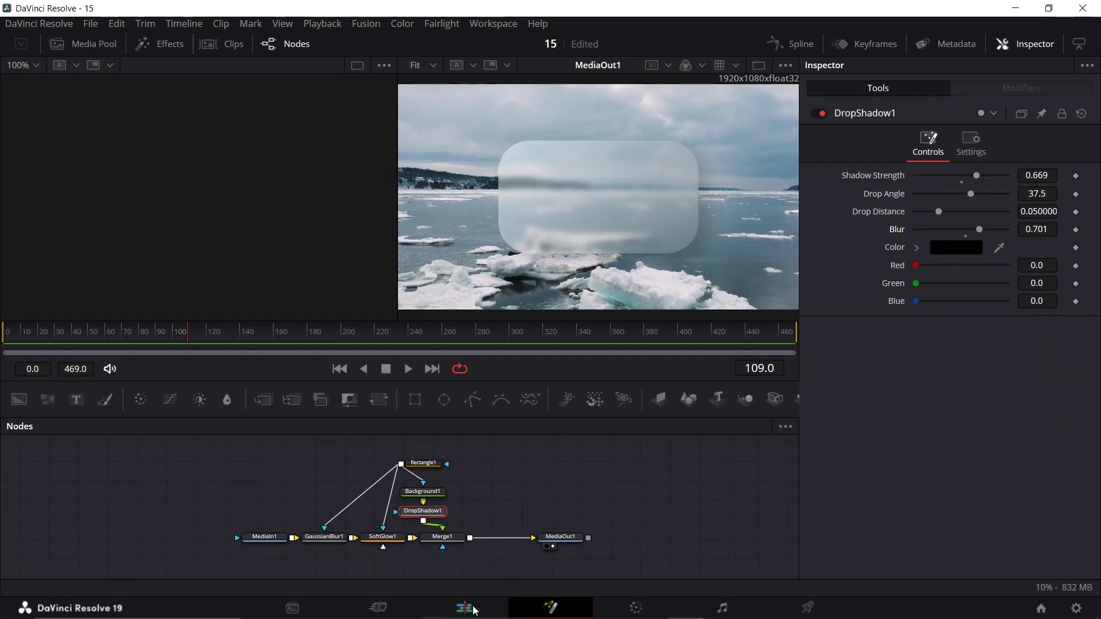
left_click(472, 609)
key("space")
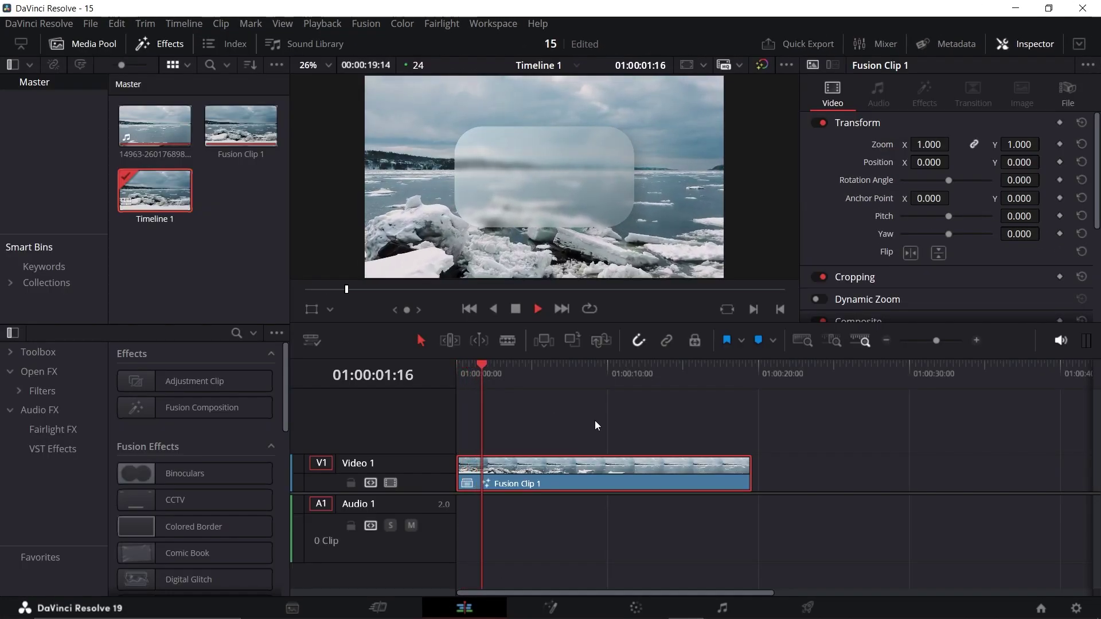